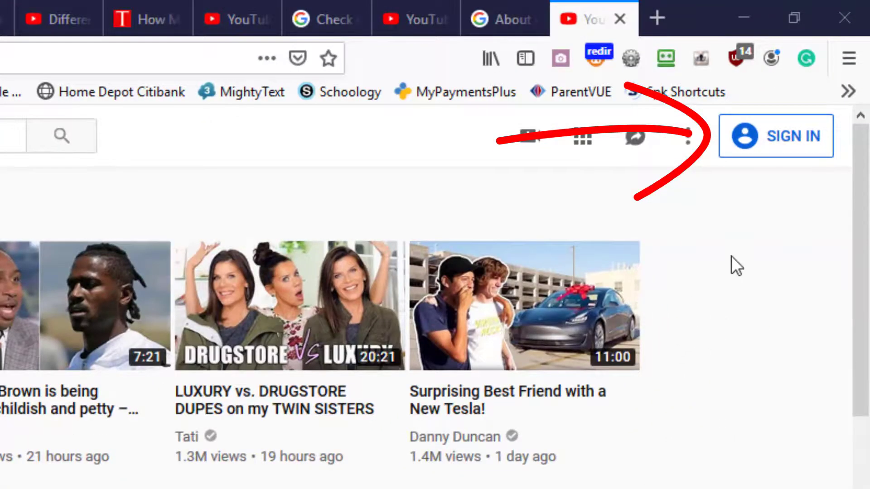
Sign in to YouTube with the personal Google account and choose its personal channel.
{"action": "left_click", "coordinate": [793, 149]}
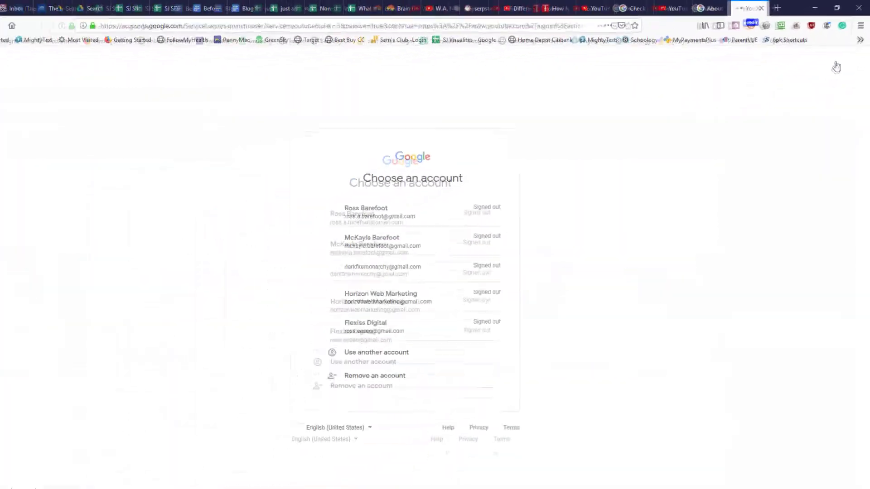
{"action": "left_click", "coordinate": [496, 202]}
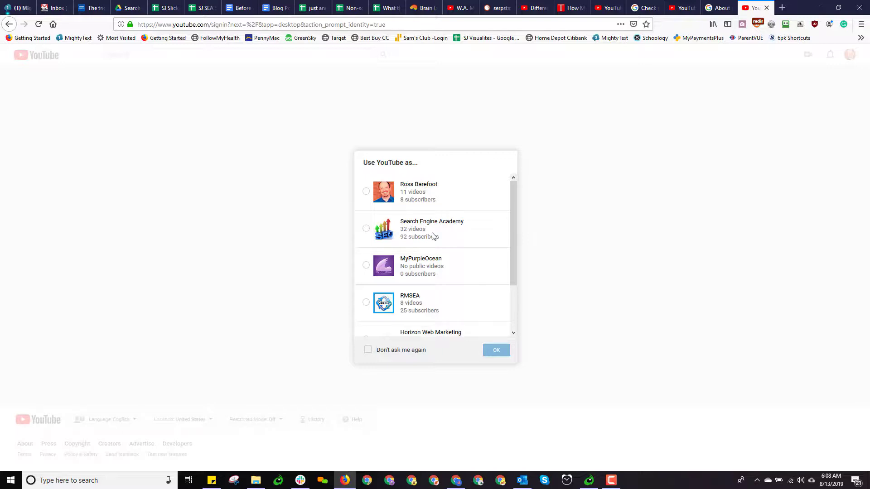
{"action": "scroll", "coordinate": [433, 235], "scroll_direction": "down", "scroll_amount": 2}
{"action": "scroll", "coordinate": [433, 259], "scroll_direction": "up", "scroll_amount": 2}
{"action": "left_click", "coordinate": [367, 193]}
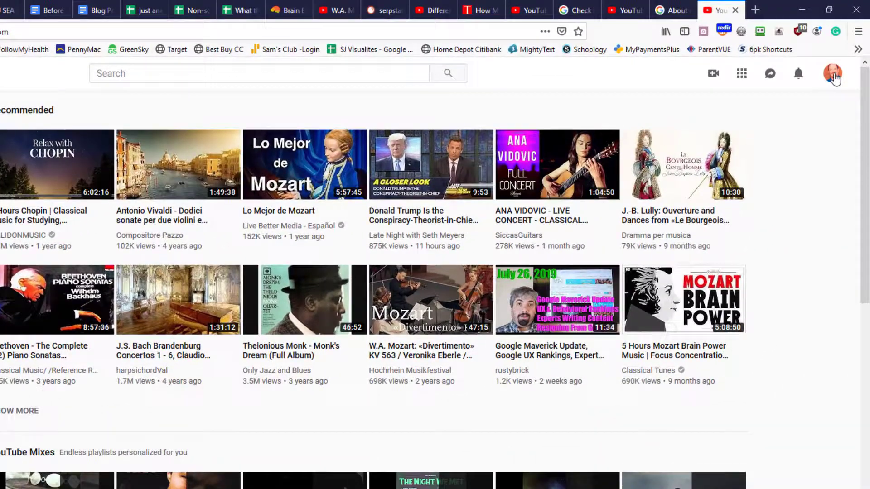
Open YouTube Studio (beta) from the avatar menu to view the personal channel dashboard.
{"action": "left_click", "coordinate": [835, 77]}
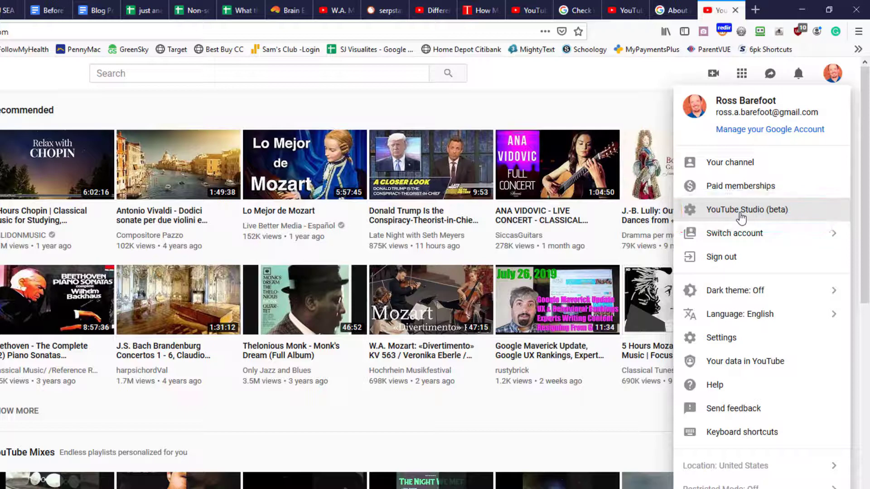
{"action": "left_click", "coordinate": [741, 213]}
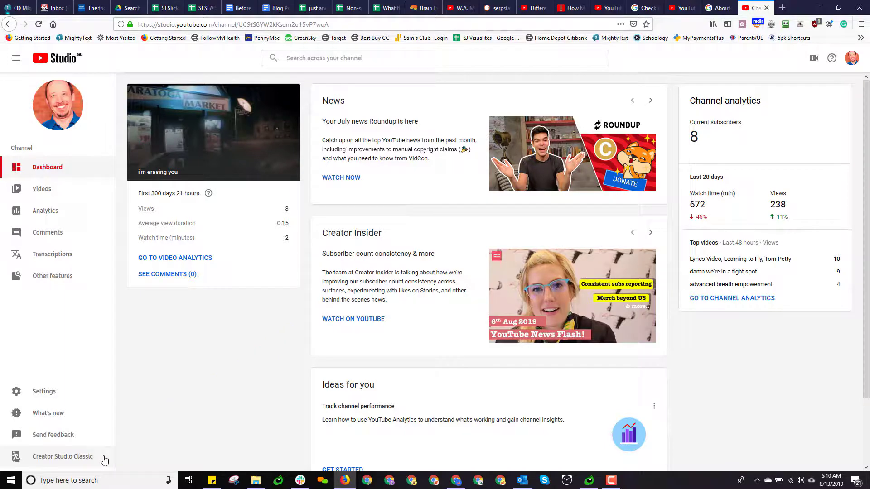
Switch to Creator Studio Classic and skip the feedback survey.
{"action": "left_click", "coordinate": [70, 460]}
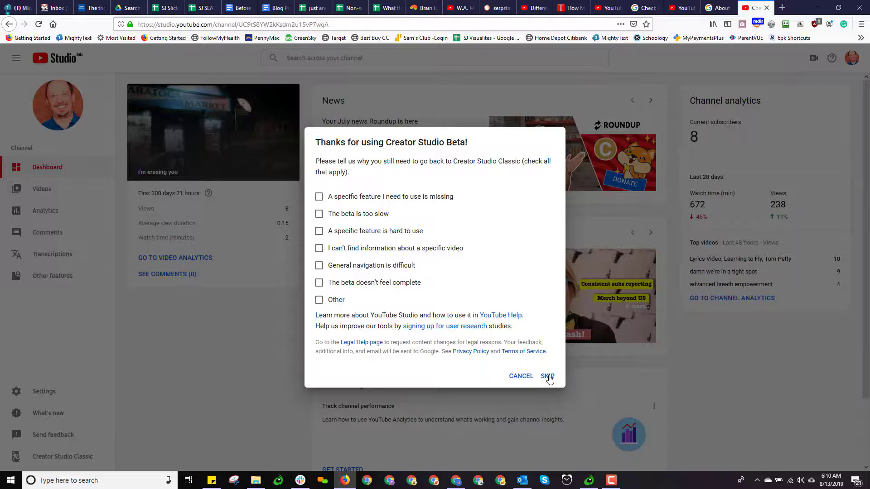
{"action": "left_click", "coordinate": [548, 378]}
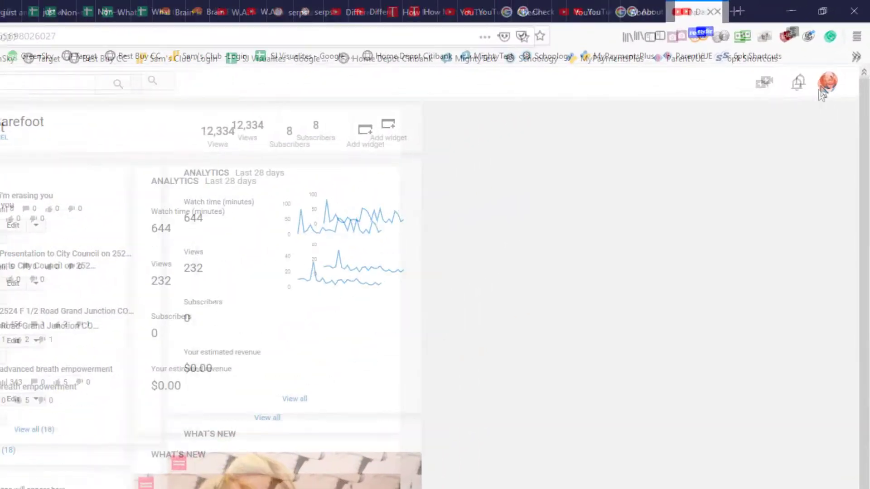
Open the personal channel's YouTube Settings from the avatar dropdown.
{"action": "left_click", "coordinate": [841, 56]}
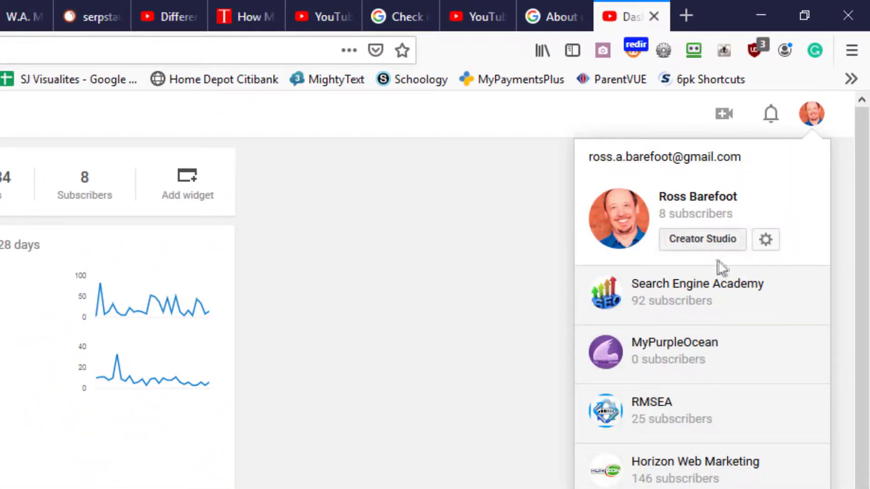
{"action": "left_click", "coordinate": [766, 240]}
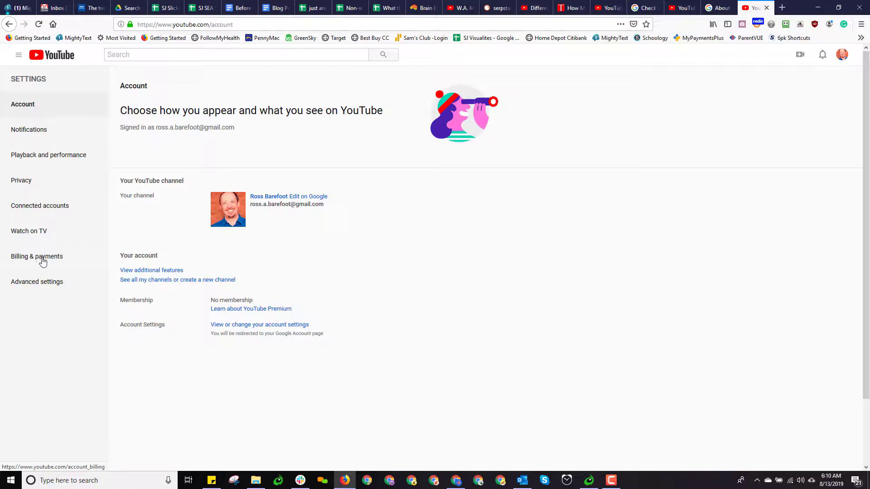
View the personal channel's Advanced settings, then bring up the brand channel's browser window.
{"action": "left_click", "coordinate": [37, 286]}
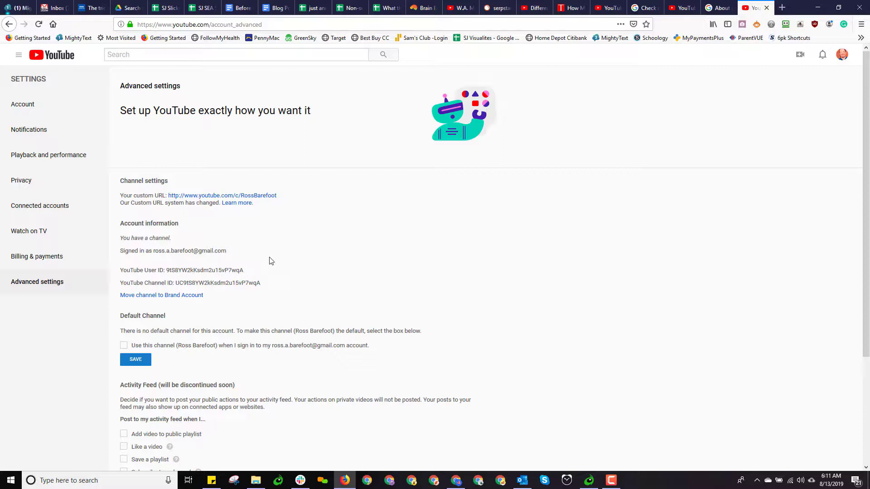
{"action": "left_click", "coordinate": [460, 484]}
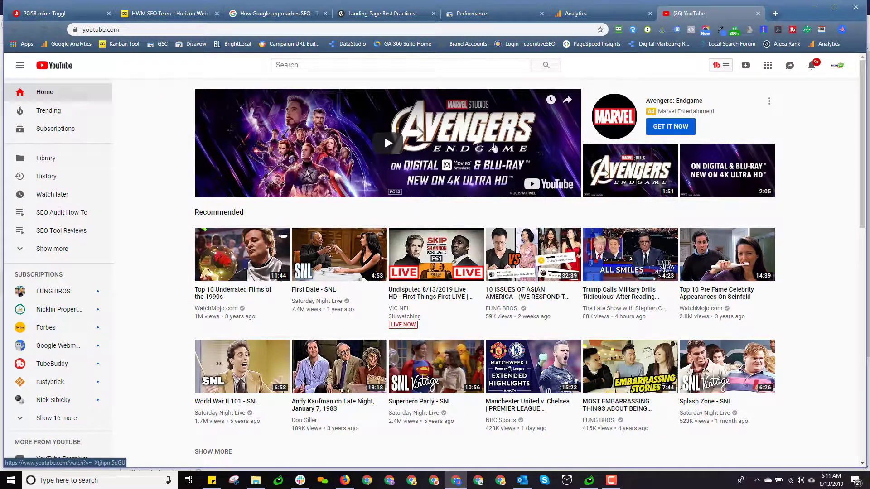
Open YouTube Studio (beta) for the Horizon Web Marketing channel from the avatar menu.
{"action": "left_click", "coordinate": [838, 67]}
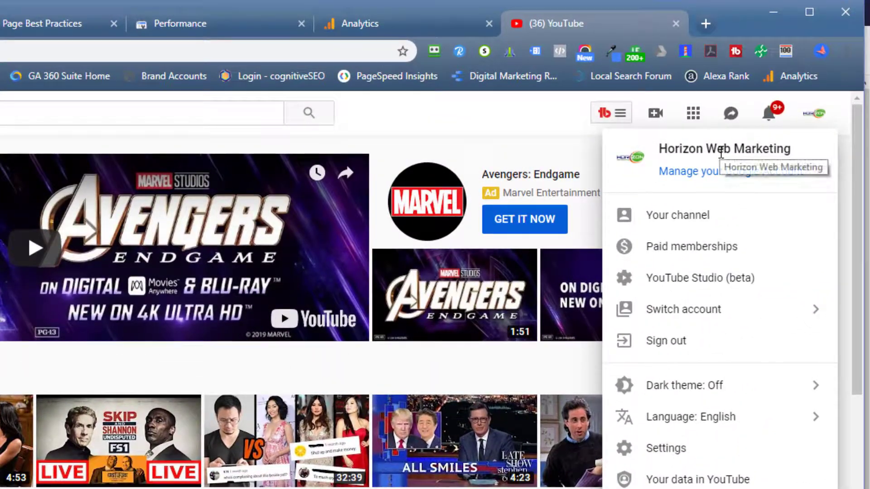
{"action": "left_click", "coordinate": [671, 288]}
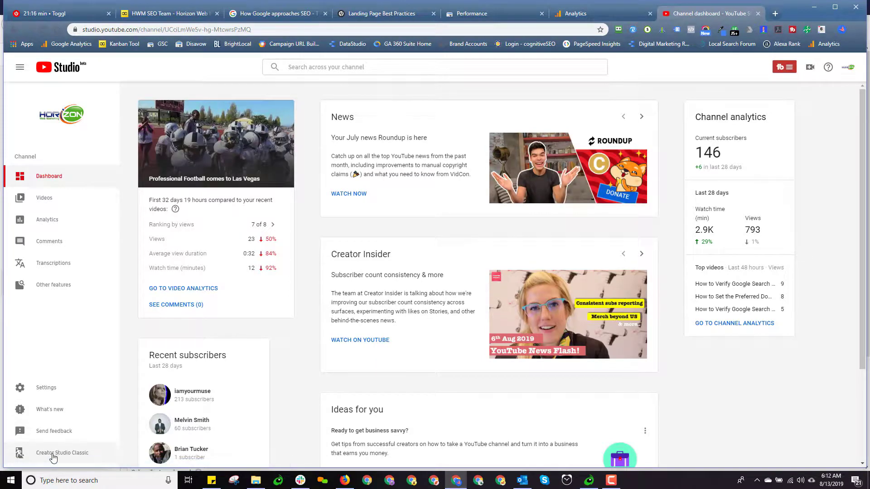
Switch to Creator Studio Classic and open the Horizon Web Marketing channel's YouTube settings.
{"action": "left_click", "coordinate": [53, 455]}
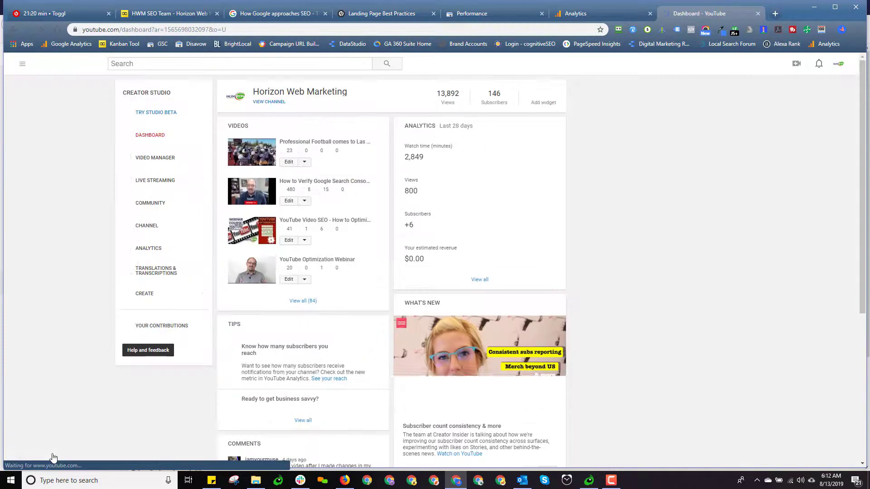
{"action": "left_click", "coordinate": [839, 64]}
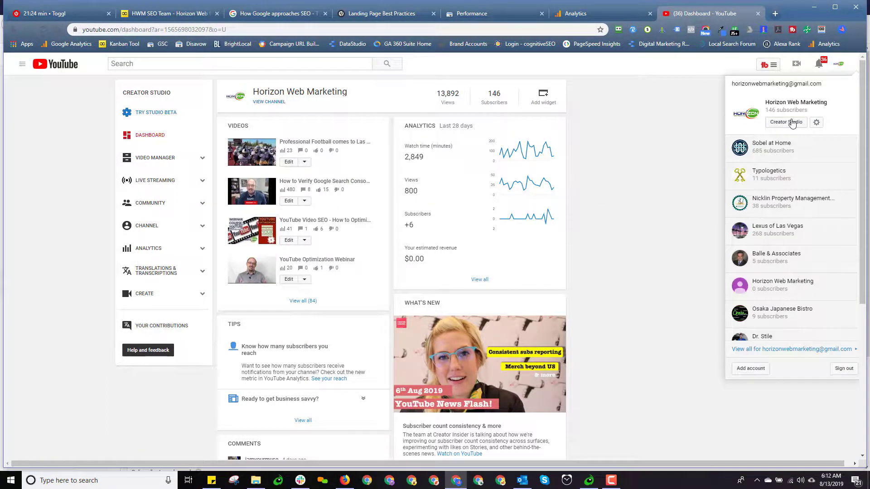
{"action": "left_click", "coordinate": [817, 122]}
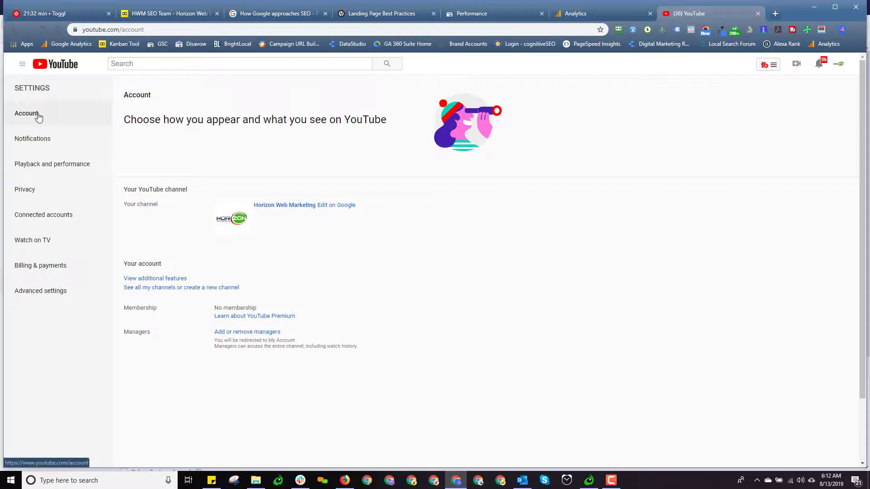
Open Advanced settings for the Horizon Web Marketing channel.
{"action": "left_click", "coordinate": [40, 297]}
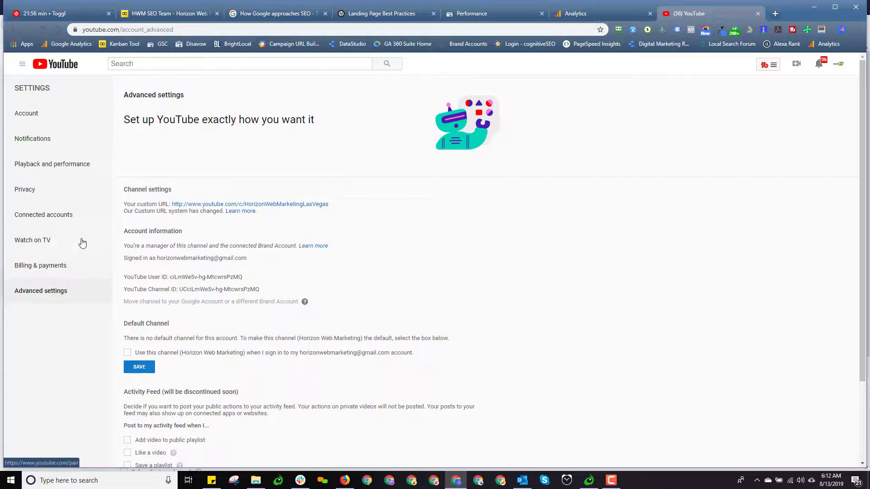
Compare both channels' Account settings, then open 'Add or remove managers' for Horizon Web Marketing.
{"action": "left_click", "coordinate": [30, 116]}
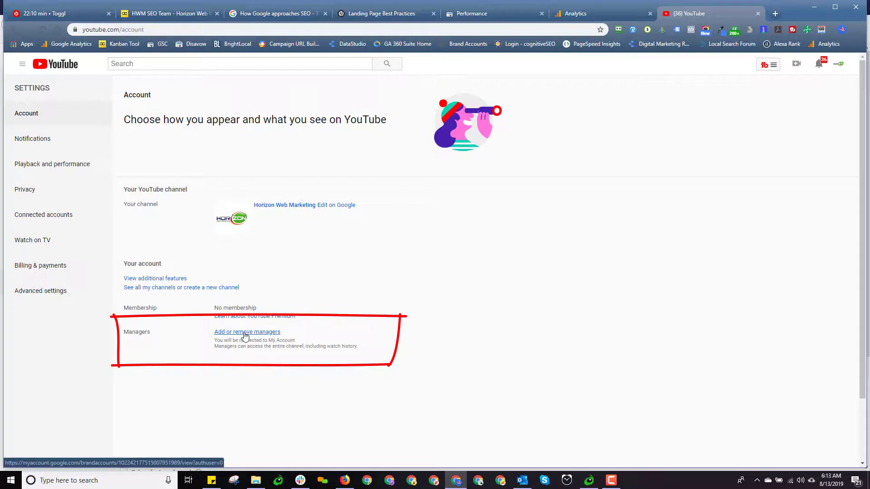
{"action": "key", "text": "alt+Tab"}
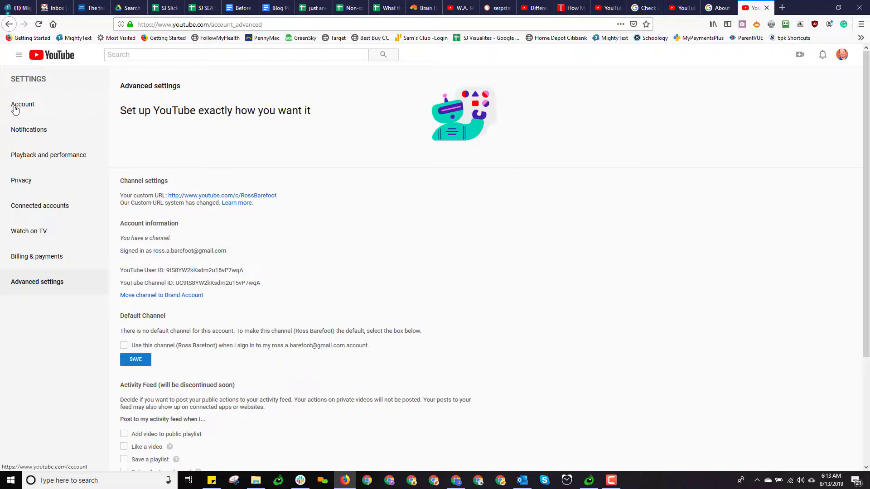
{"action": "left_click", "coordinate": [15, 108]}
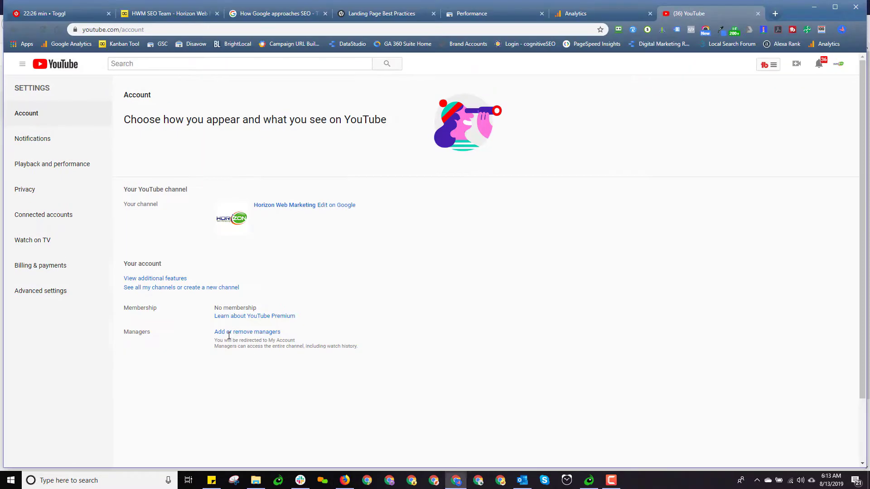
{"action": "key", "text": "alt+Tab"}
{"action": "left_click", "coordinate": [250, 334]}
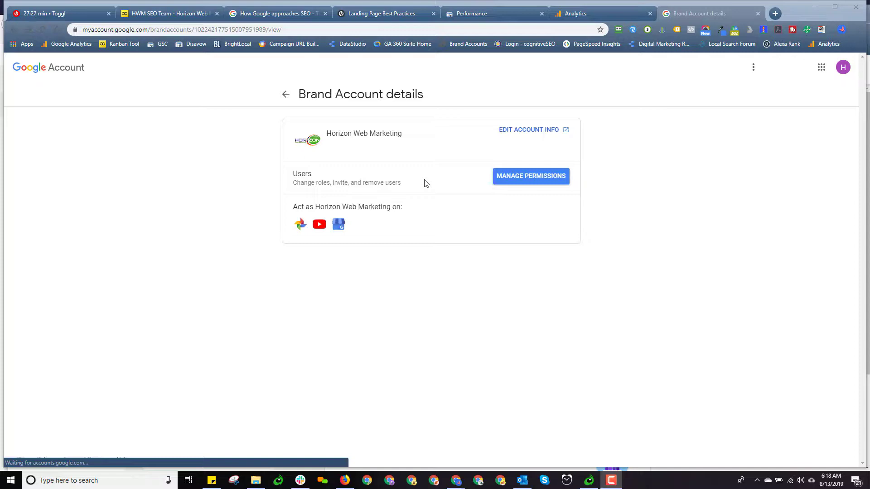
Open MANAGE PERMISSIONS and highlight the primary owner's name and Primary owner role.
{"action": "left_click", "coordinate": [537, 180]}
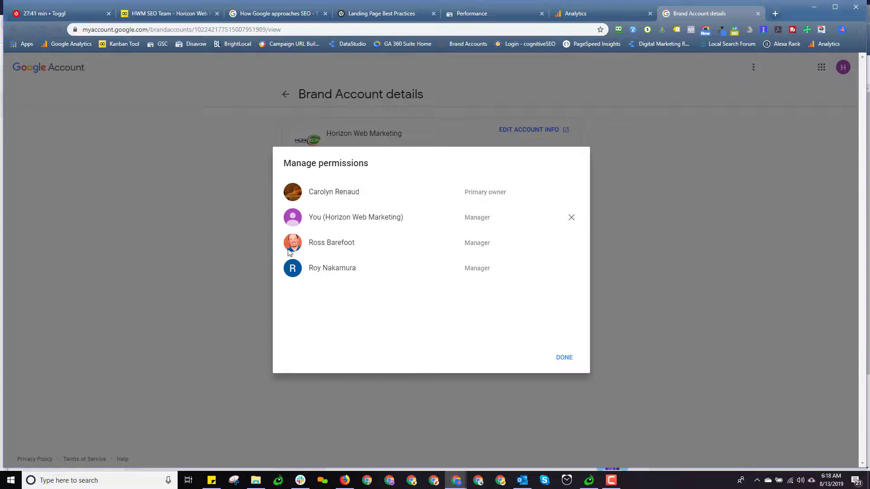
{"action": "double_click", "coordinate": [336, 194]}
{"action": "left_click", "coordinate": [362, 270]}
{"action": "left_click_drag", "start_coordinate": [465, 192], "coordinate": [510, 198]}
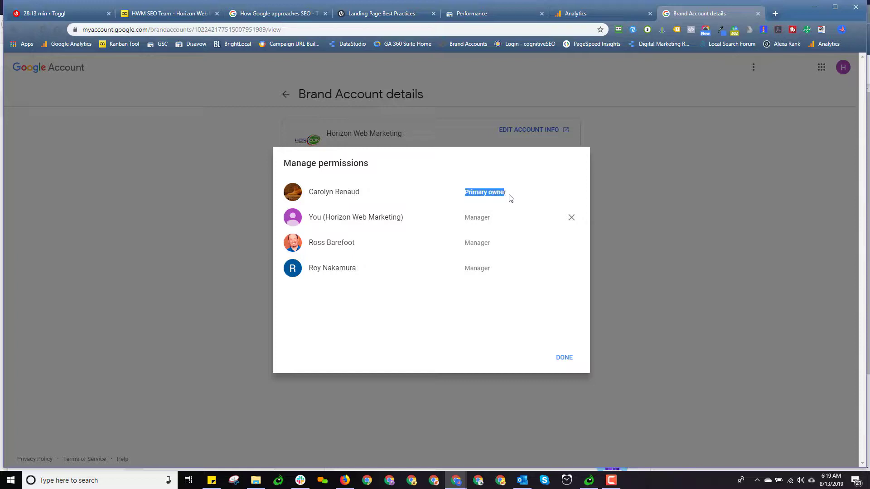
{"action": "left_click", "coordinate": [531, 255]}
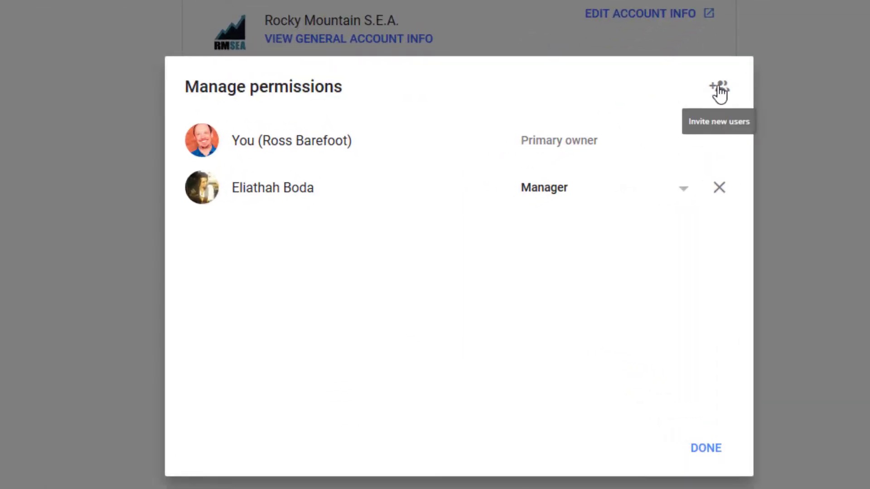
Add a test e-mail address as a new invitee for Rocky Mountain S.E.A.
{"action": "left_click", "coordinate": [720, 91]}
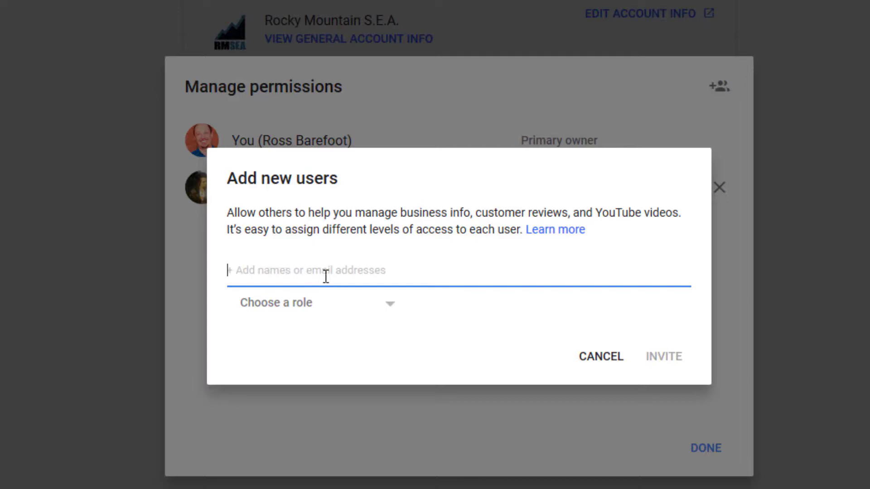
{"action": "left_click", "coordinate": [387, 312]}
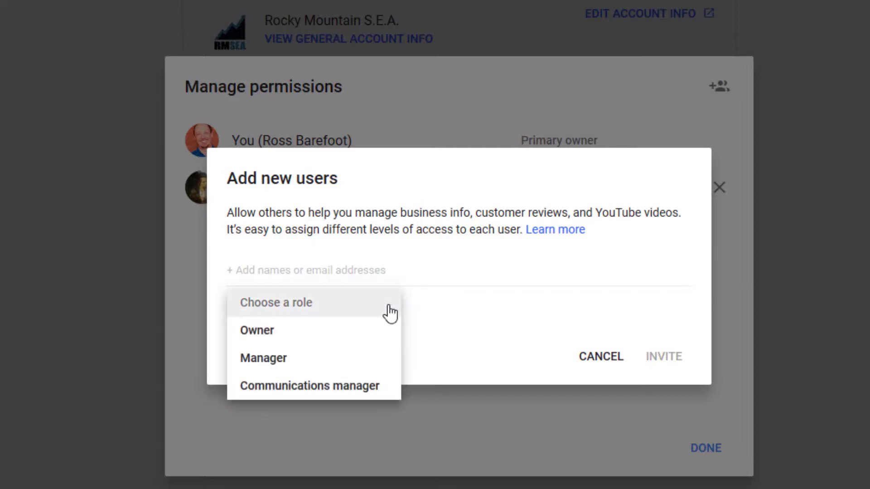
{"action": "left_click", "coordinate": [315, 272]}
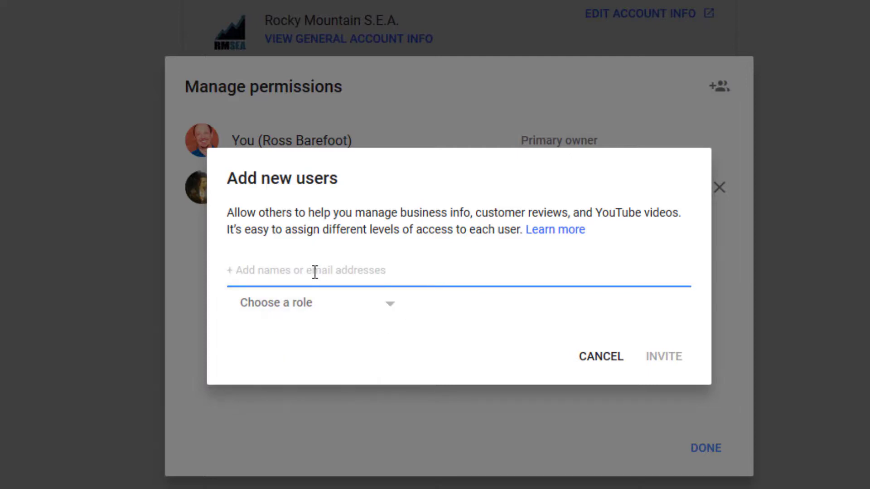
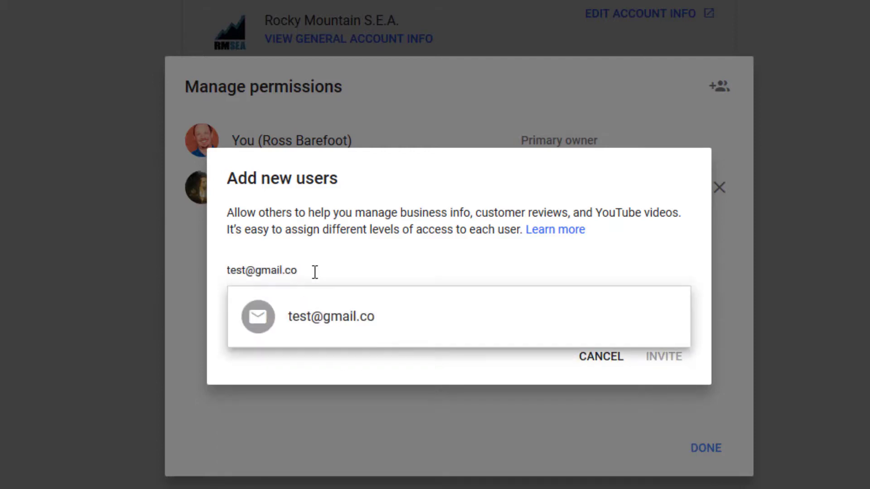
{"action": "key", "text": "Return"}
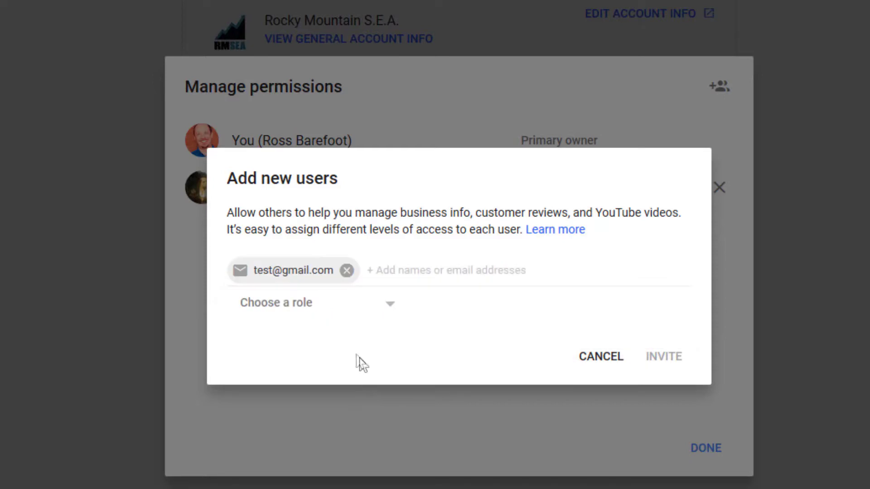
Give the invitee the Communications manager role and send the invitation.
{"action": "left_click", "coordinate": [388, 305]}
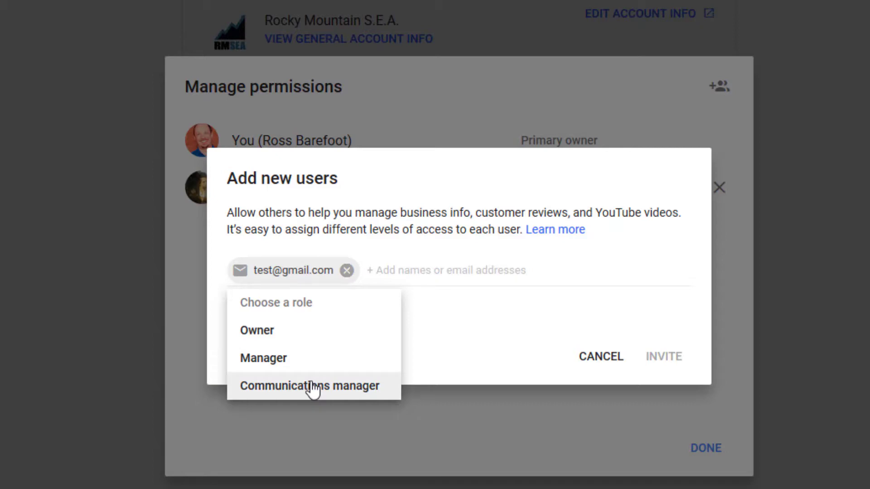
{"action": "left_click", "coordinate": [488, 374]}
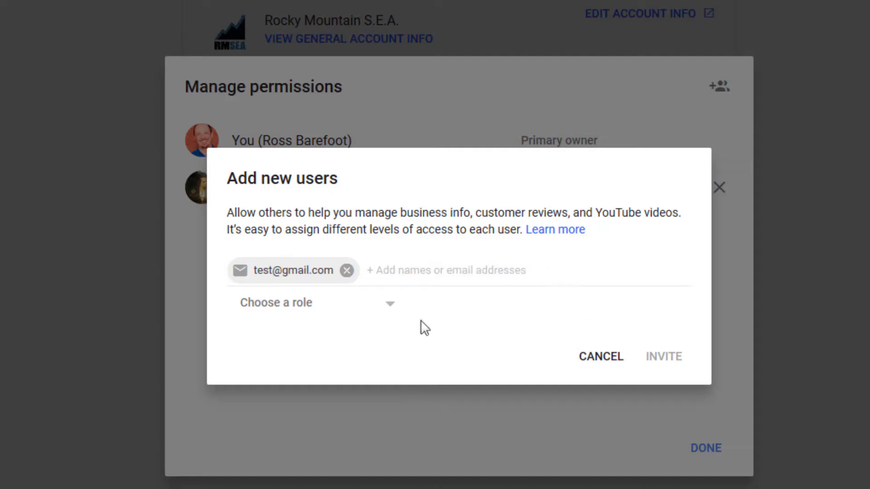
{"action": "left_click", "coordinate": [391, 303]}
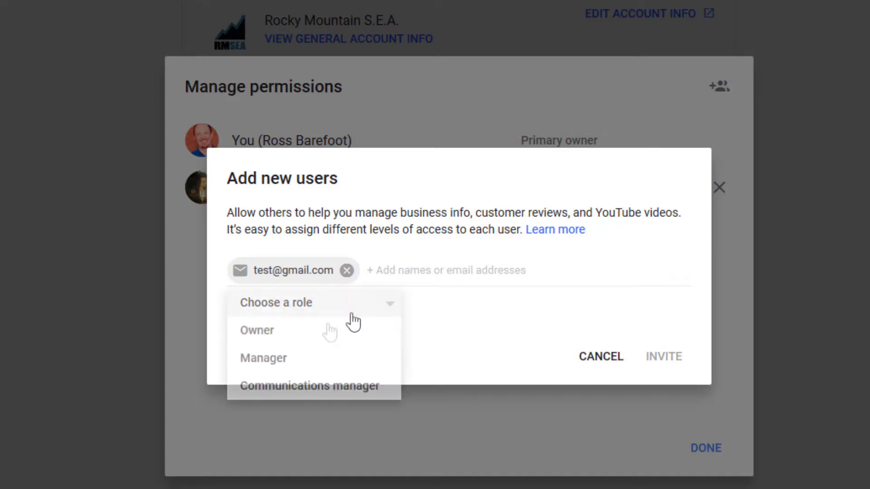
{"action": "left_click", "coordinate": [288, 385]}
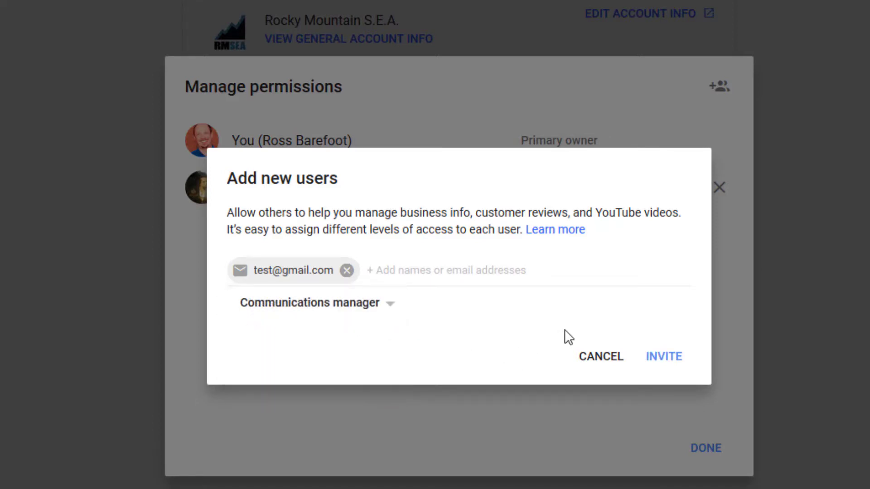
{"action": "left_click", "coordinate": [667, 358]}
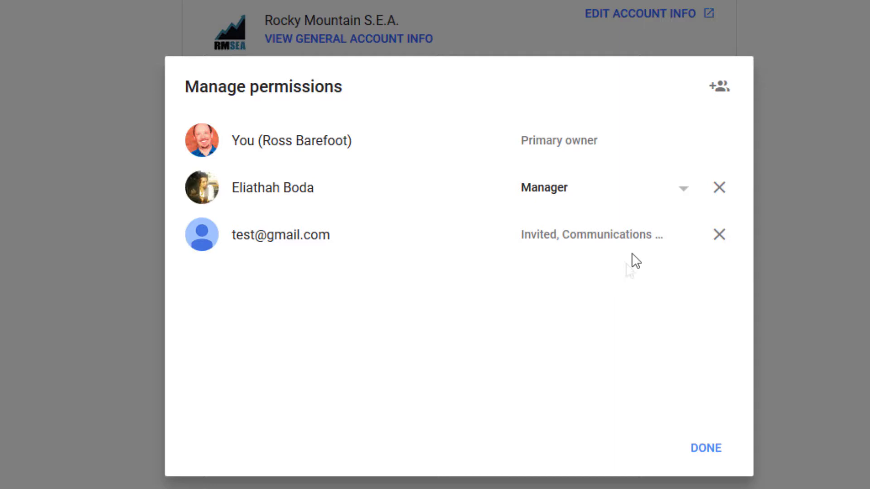
Remove the existing manager, revoke the pending invitation, and close the users list.
{"action": "left_click", "coordinate": [721, 190]}
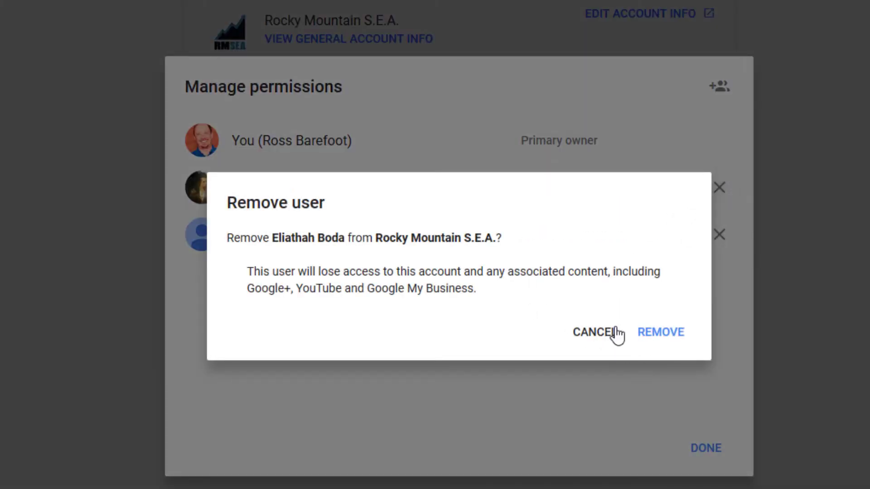
{"action": "left_click", "coordinate": [660, 339]}
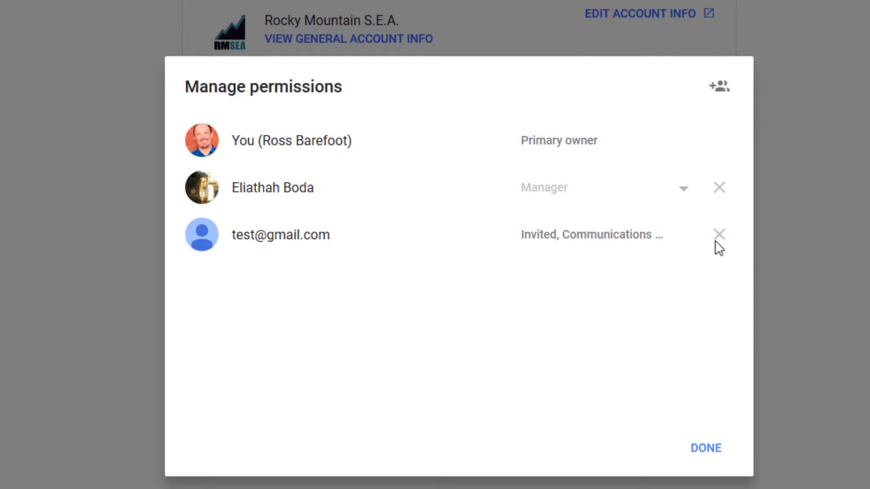
{"action": "left_click", "coordinate": [720, 187]}
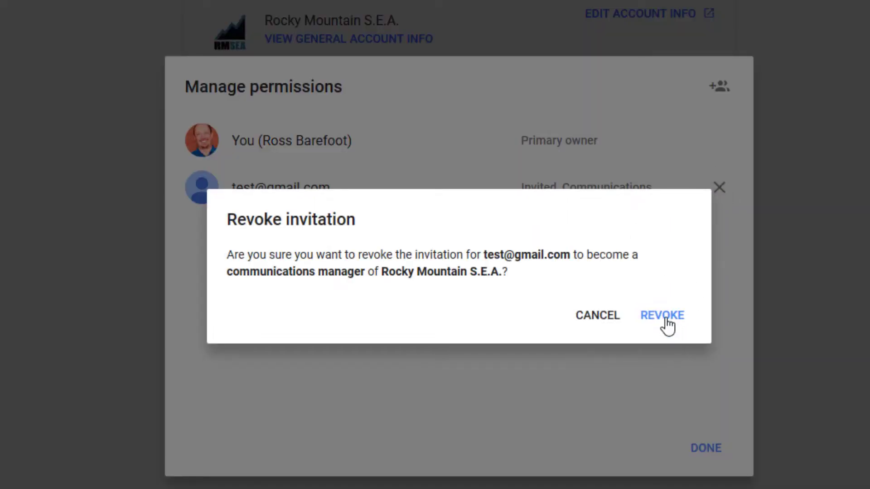
{"action": "left_click", "coordinate": [668, 325]}
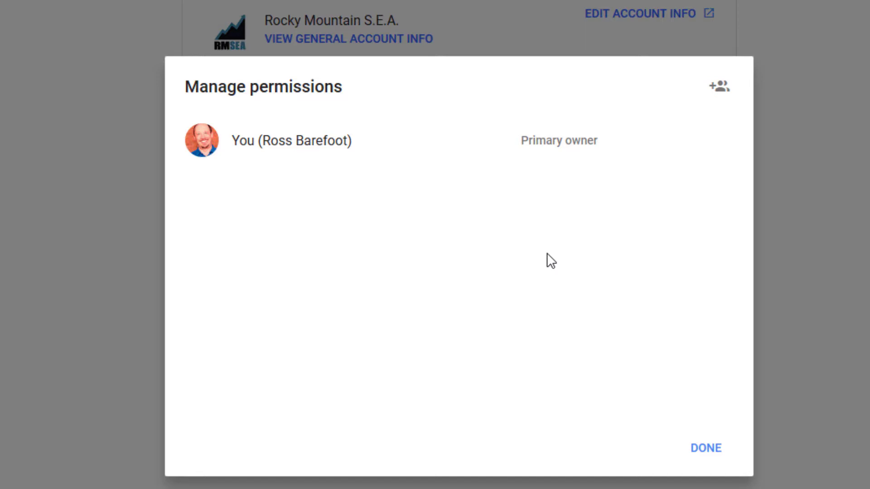
{"action": "left_click", "coordinate": [697, 459]}
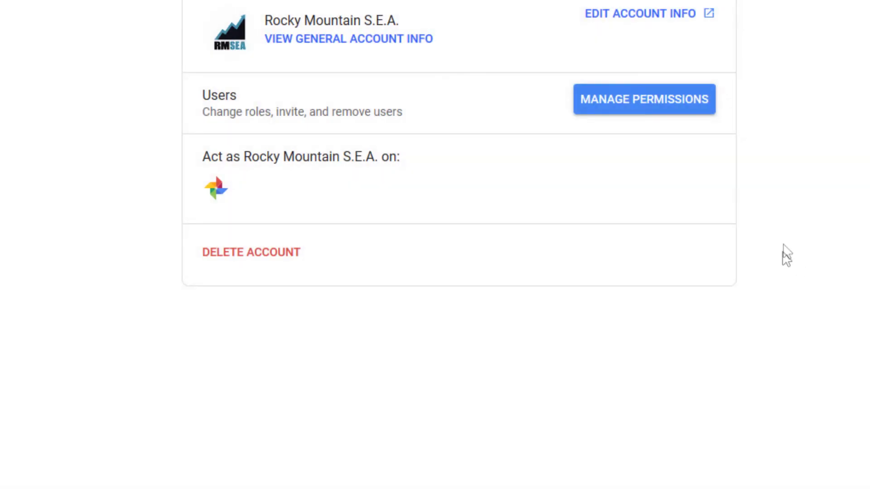